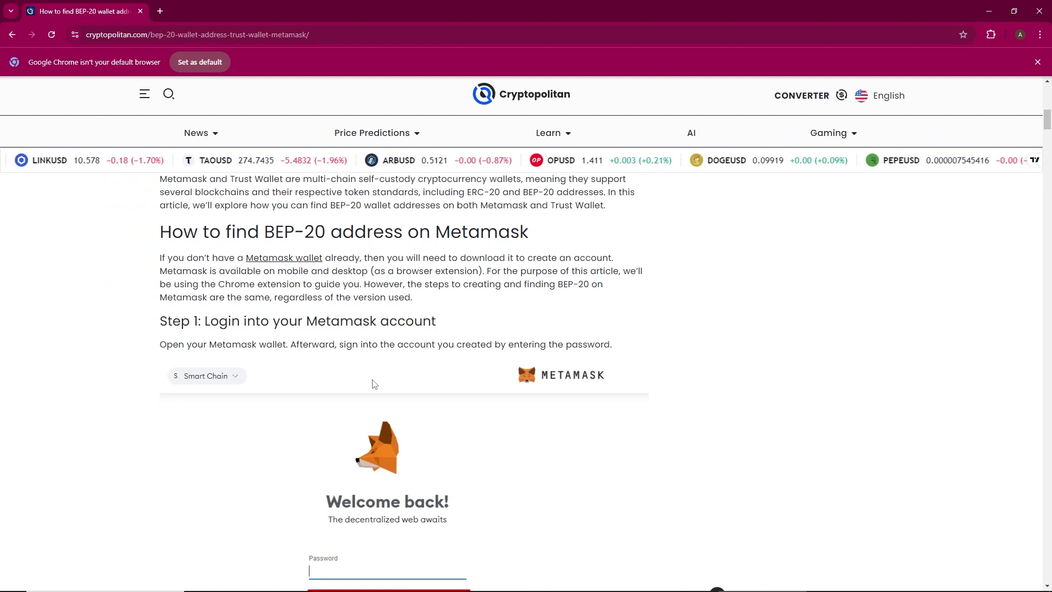
scroll(373, 383, down, 2)
scroll(372, 383, down, 2)
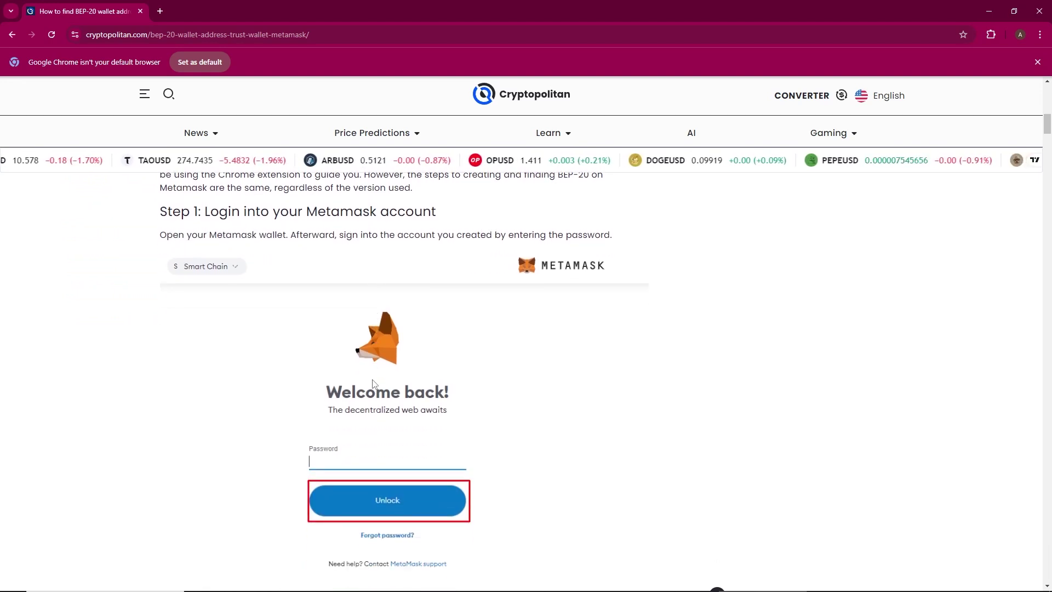
scroll(373, 383, down, 2)
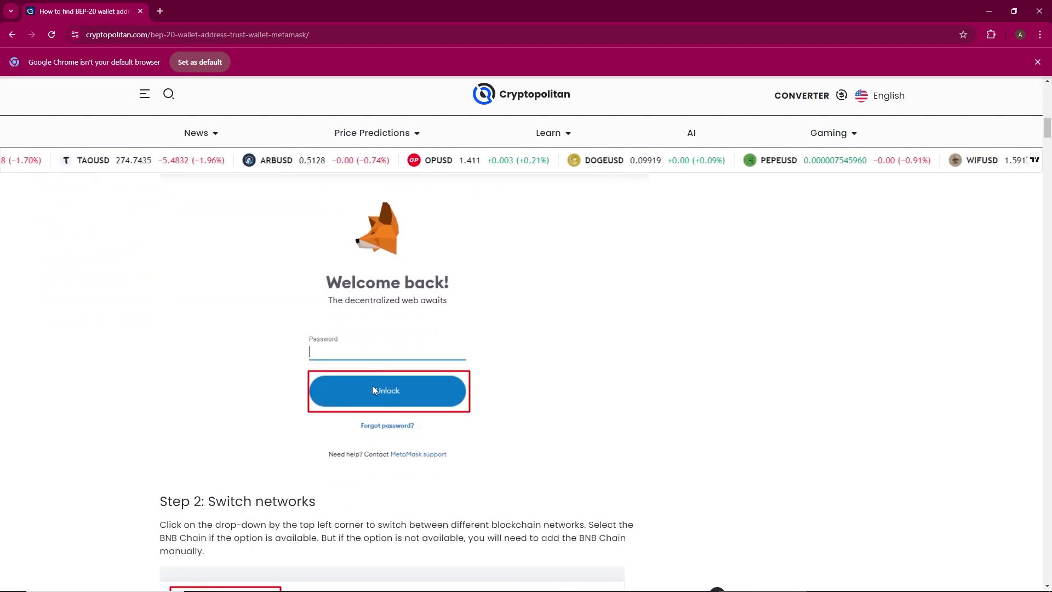
scroll(373, 386, down, 2)
scroll(373, 386, down, 2)
scroll(373, 386, down, 1)
scroll(370, 395, down, 1)
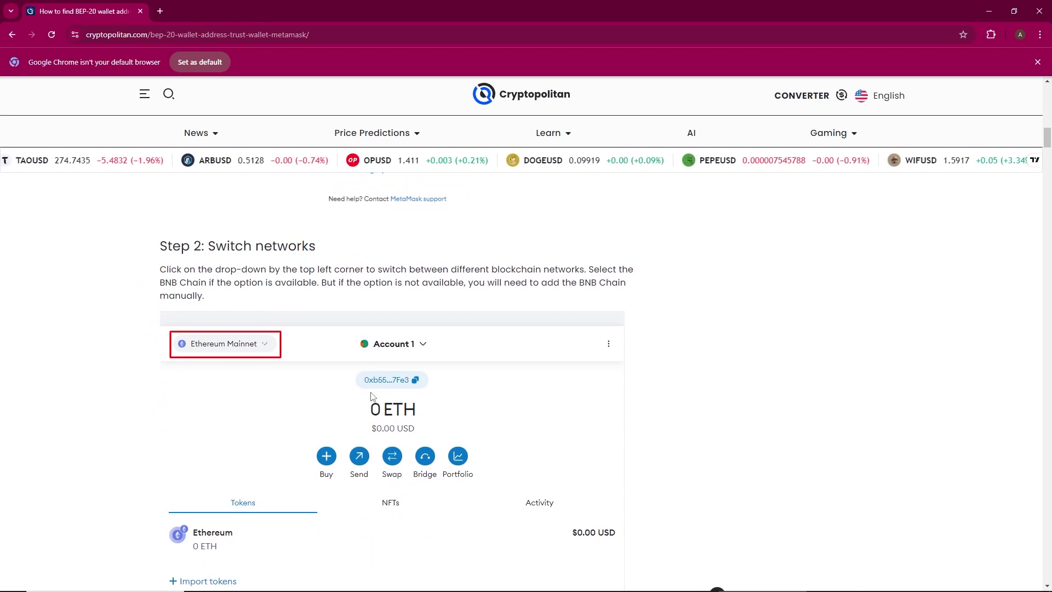
scroll(371, 395, down, 1)
scroll(371, 395, down, 1)
scroll(371, 396, up, 1)
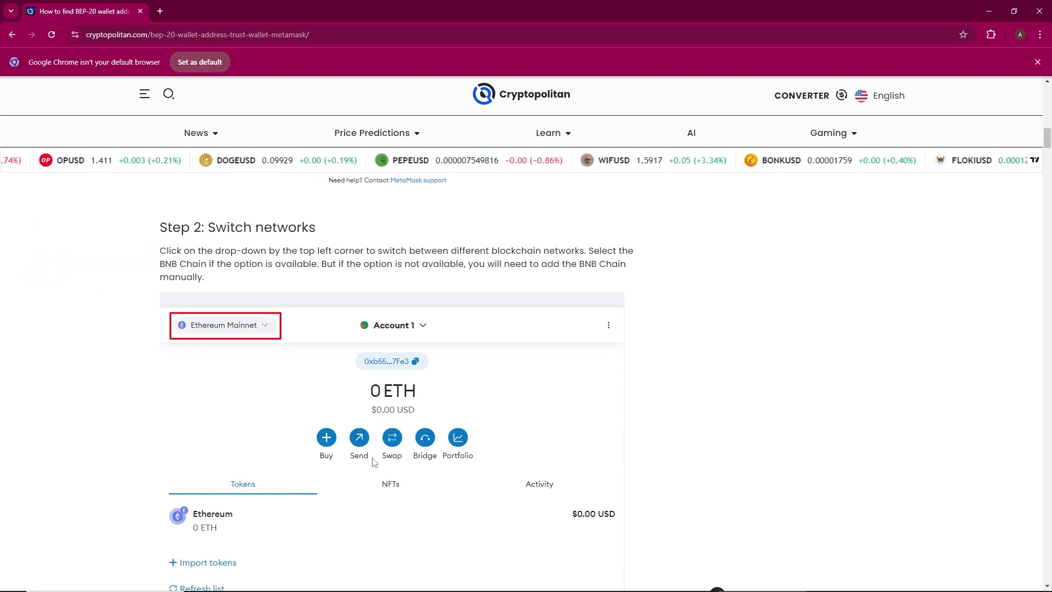
scroll(373, 462, down, 2)
scroll(374, 463, up, 1)
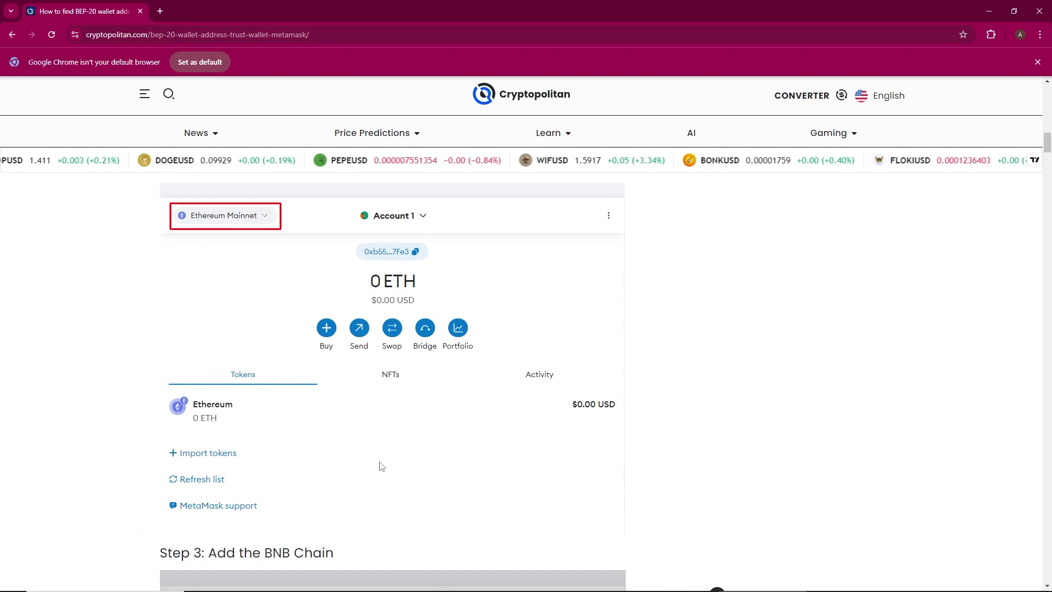
scroll(378, 464, down, 1)
scroll(380, 466, up, 2)
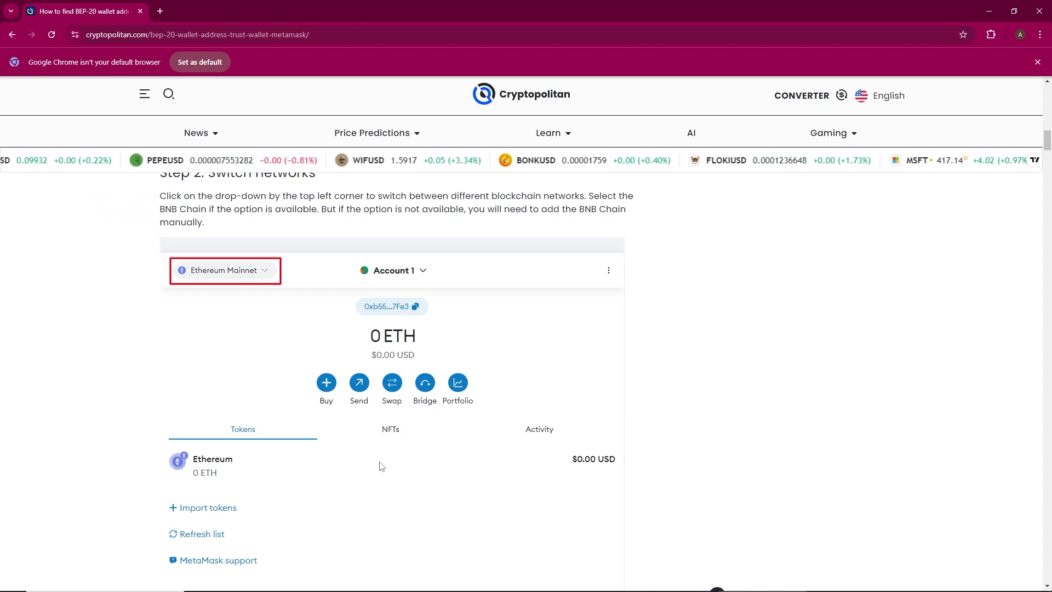
scroll(380, 466, up, 1)
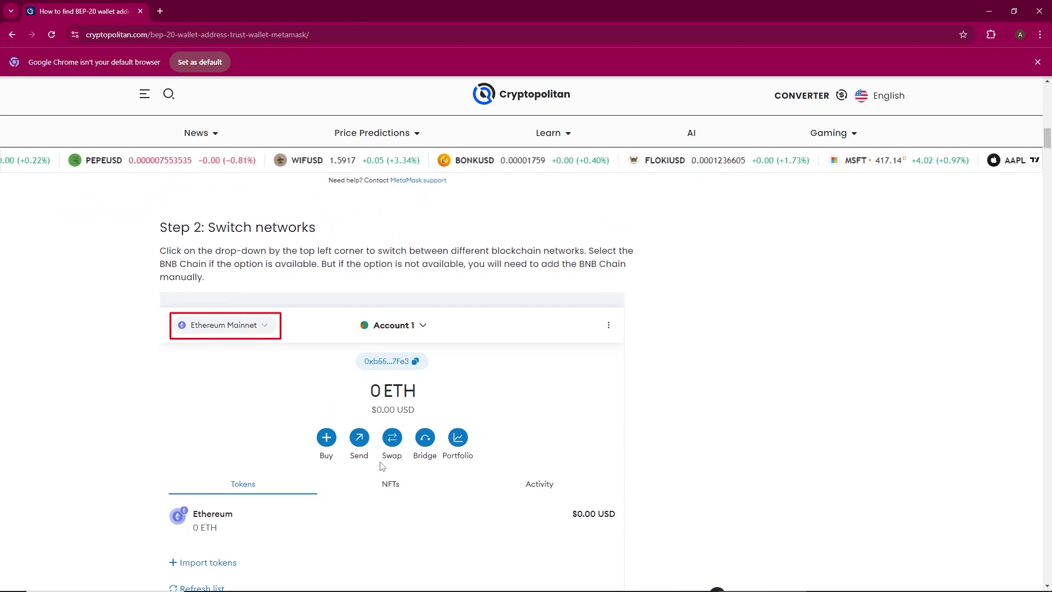
scroll(381, 466, down, 2)
scroll(381, 465, down, 2)
scroll(379, 467, down, 1)
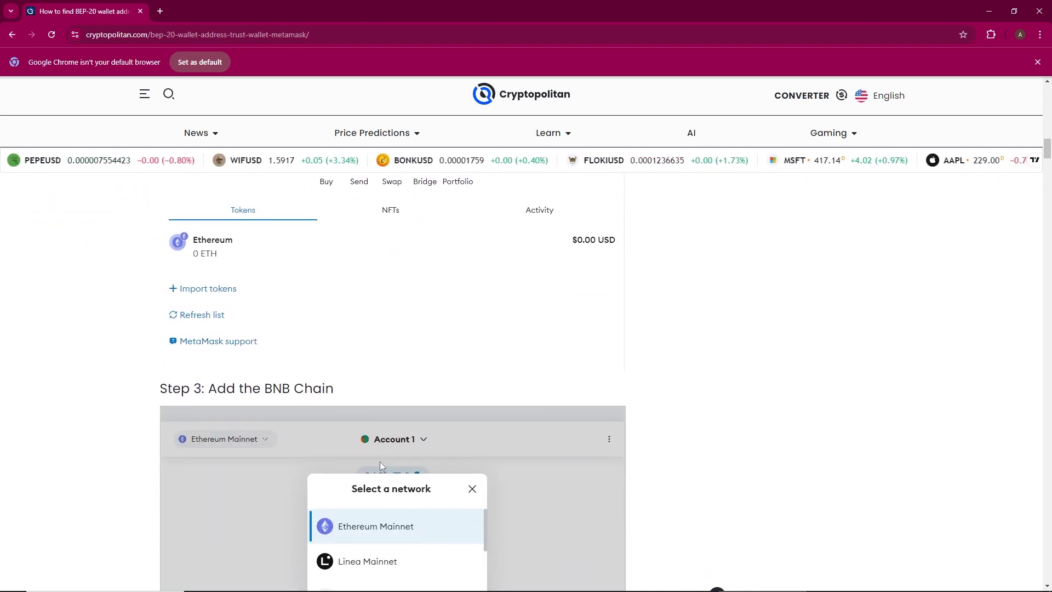
scroll(380, 466, down, 2)
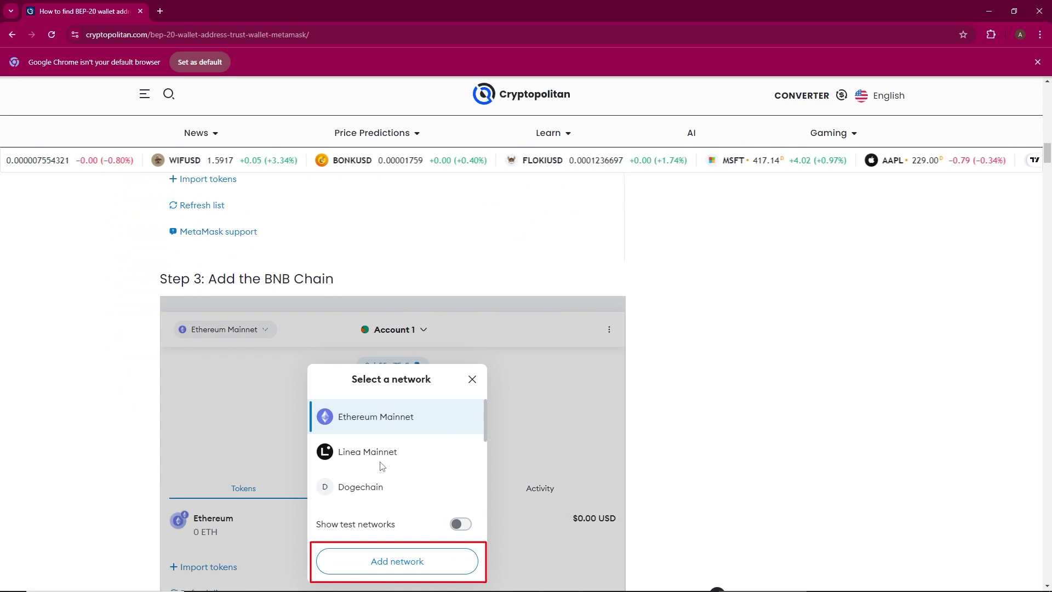
scroll(380, 466, down, 1)
scroll(380, 466, down, 1)
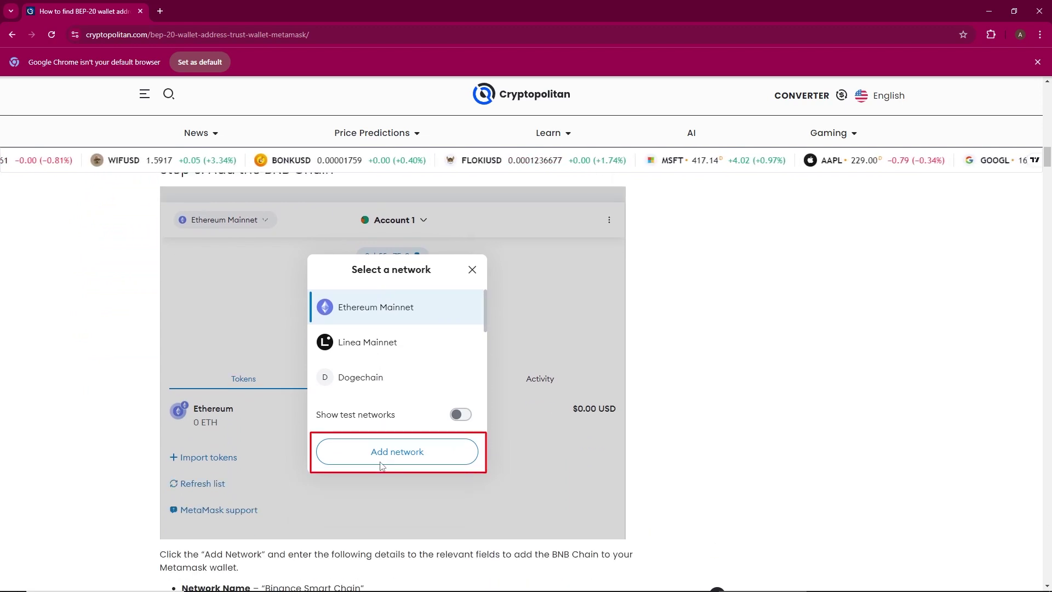
scroll(380, 466, up, 1)
scroll(381, 466, down, 2)
scroll(380, 467, down, 1)
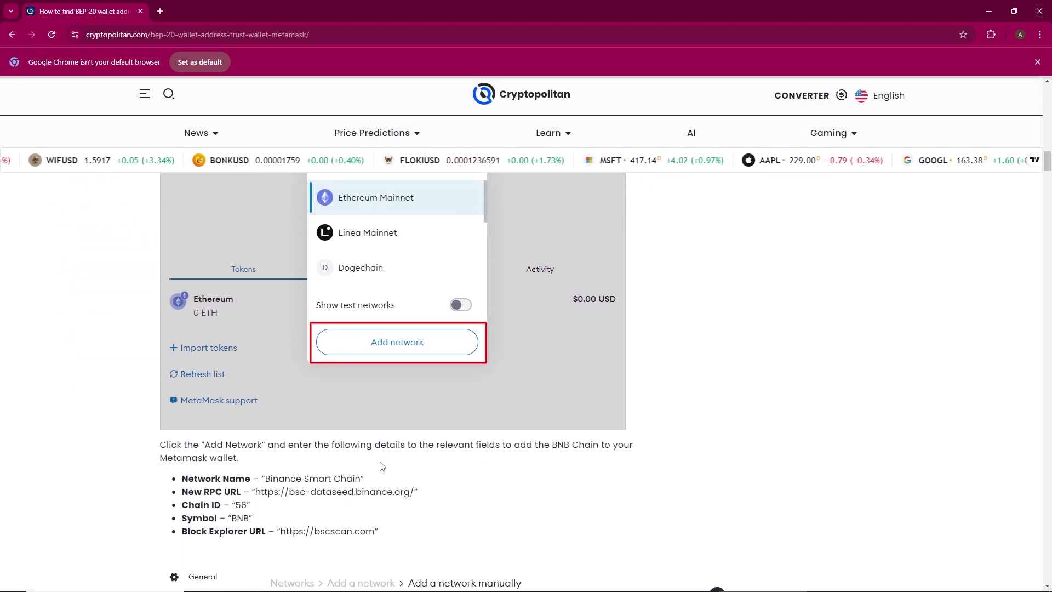
scroll(380, 466, down, 1)
scroll(380, 466, down, 2)
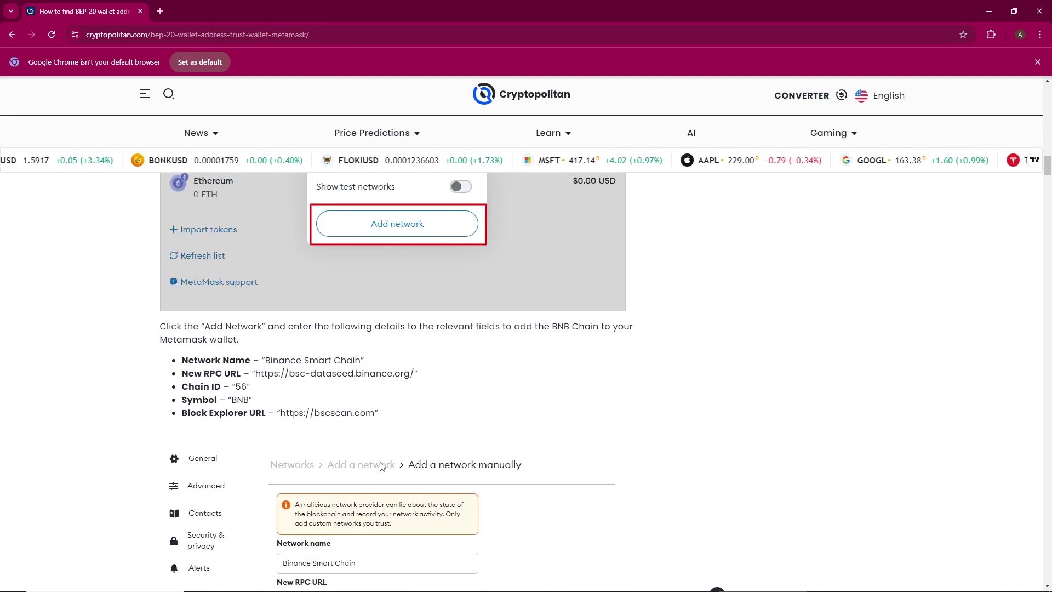
scroll(380, 467, down, 2)
scroll(380, 466, down, 2)
scroll(380, 467, down, 2)
scroll(380, 466, down, 2)
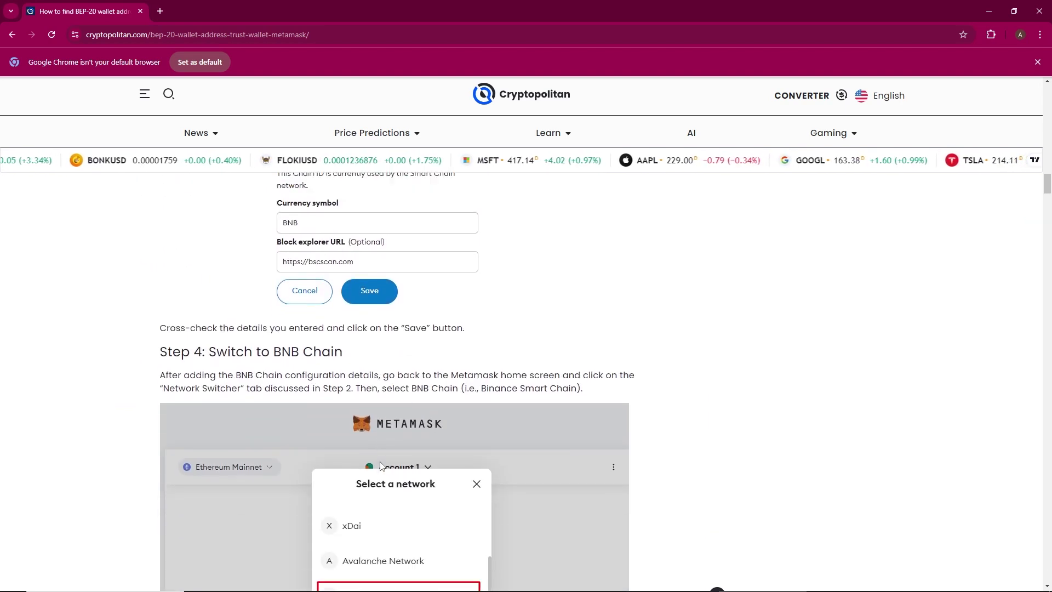
scroll(380, 466, down, 1)
scroll(380, 467, down, 1)
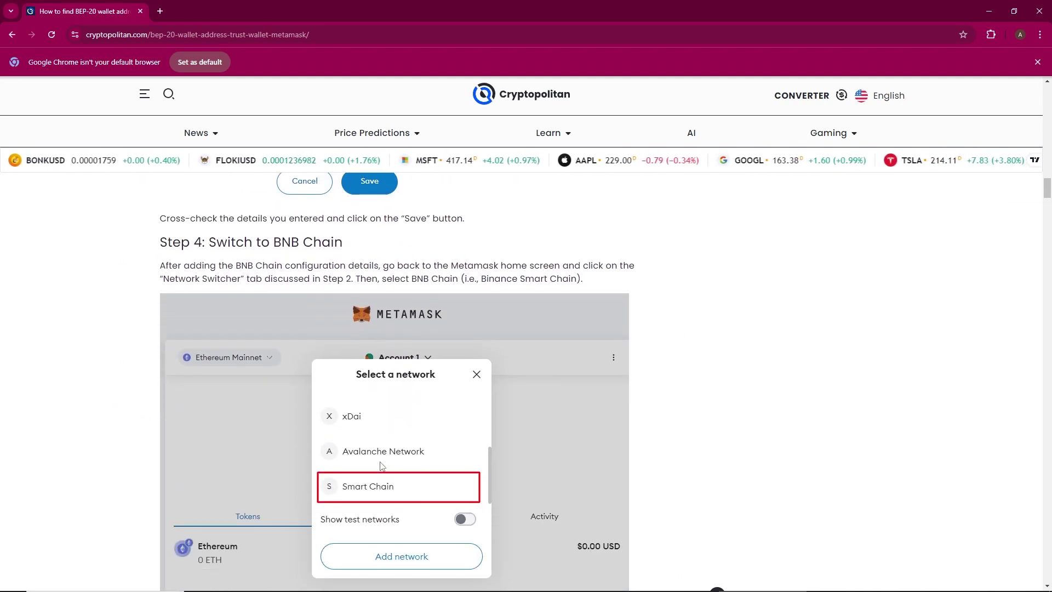
scroll(380, 466, down, 1)
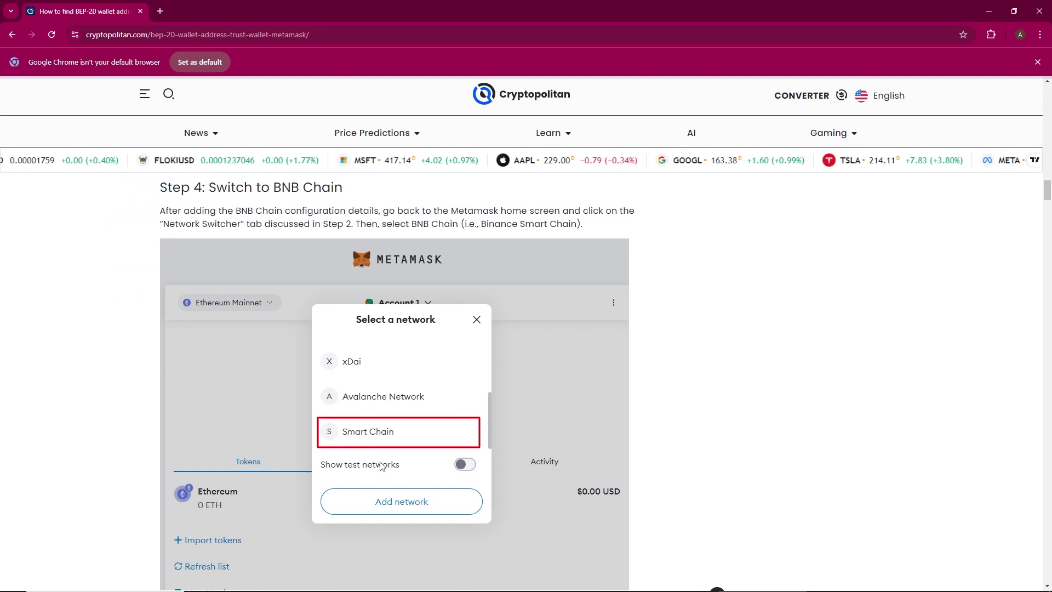
scroll(380, 466, down, 1)
scroll(379, 466, down, 1)
scroll(380, 465, down, 1)
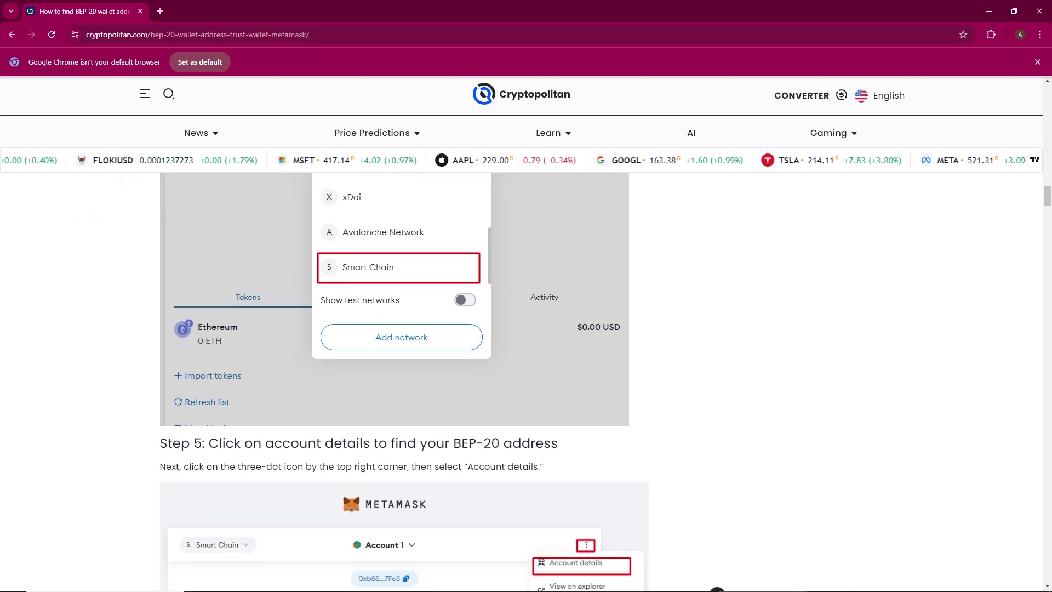
scroll(379, 466, down, 1)
scroll(380, 467, down, 1)
scroll(380, 467, down, 1)
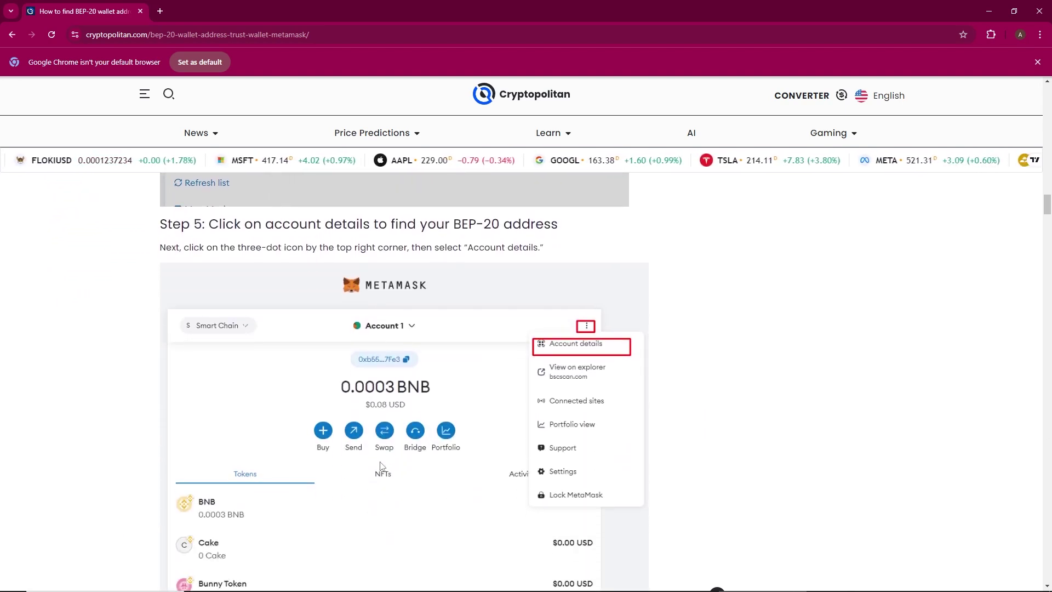
scroll(381, 465, down, 1)
scroll(380, 467, down, 1)
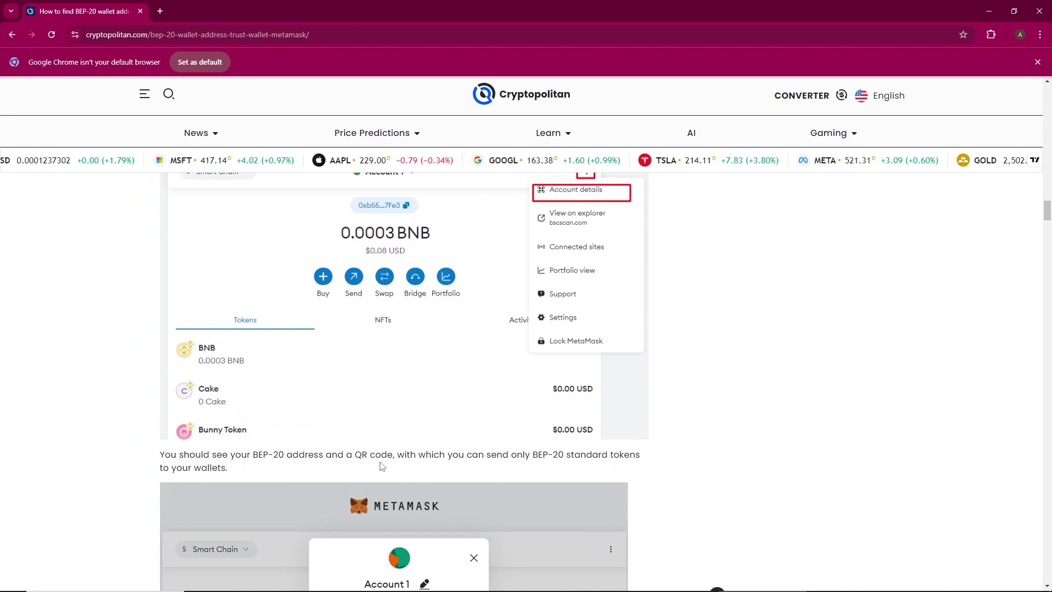
scroll(380, 465, down, 1)
scroll(379, 466, down, 1)
scroll(381, 461, down, 2)
scroll(380, 461, down, 1)
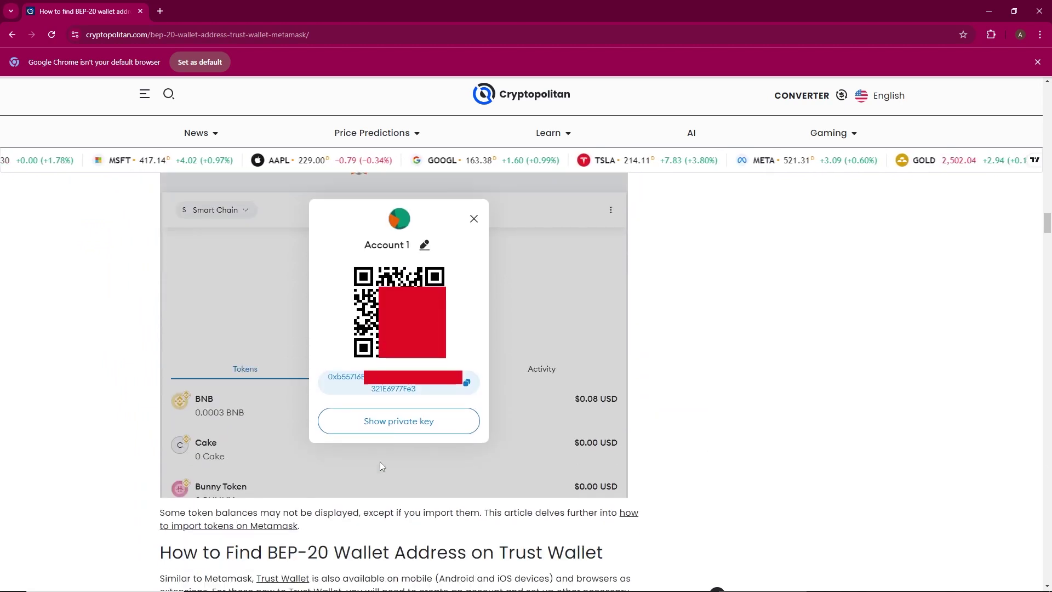
scroll(380, 462, up, 1)
scroll(380, 461, up, 1)
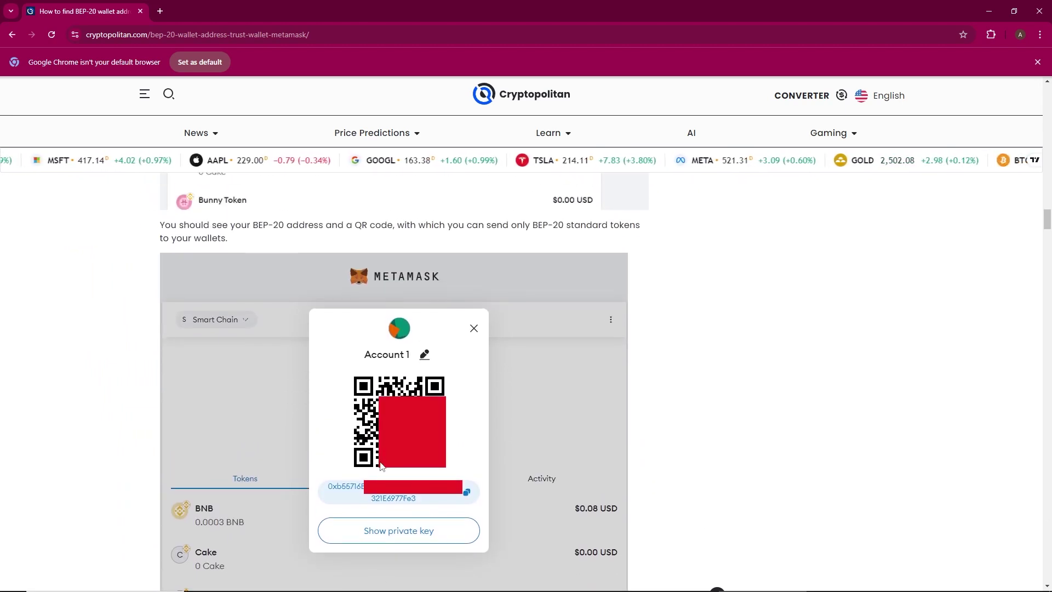
scroll(380, 466, up, 1)
scroll(380, 467, up, 2)
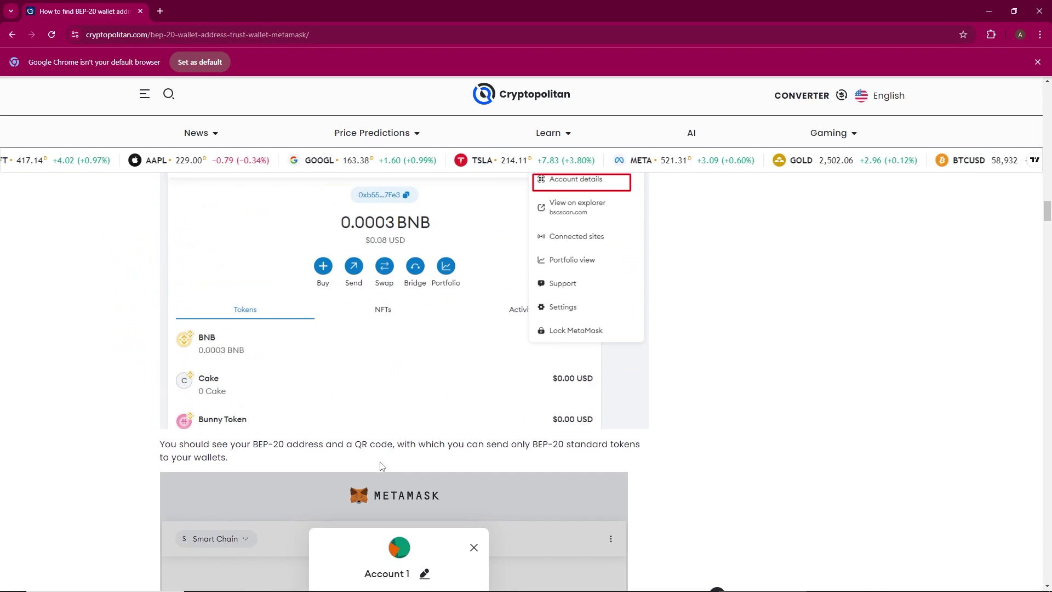